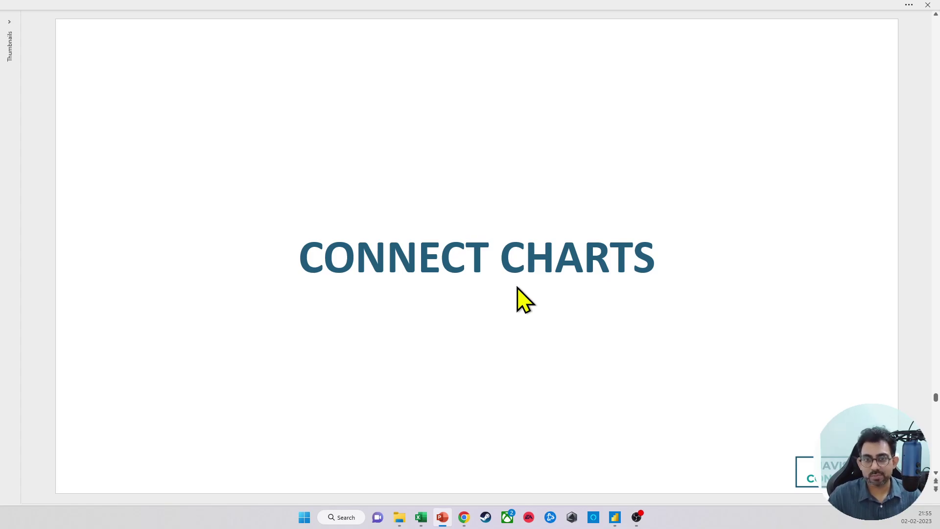
- Advance the PowerPoint slide to the connected-charts example
click(517, 287)
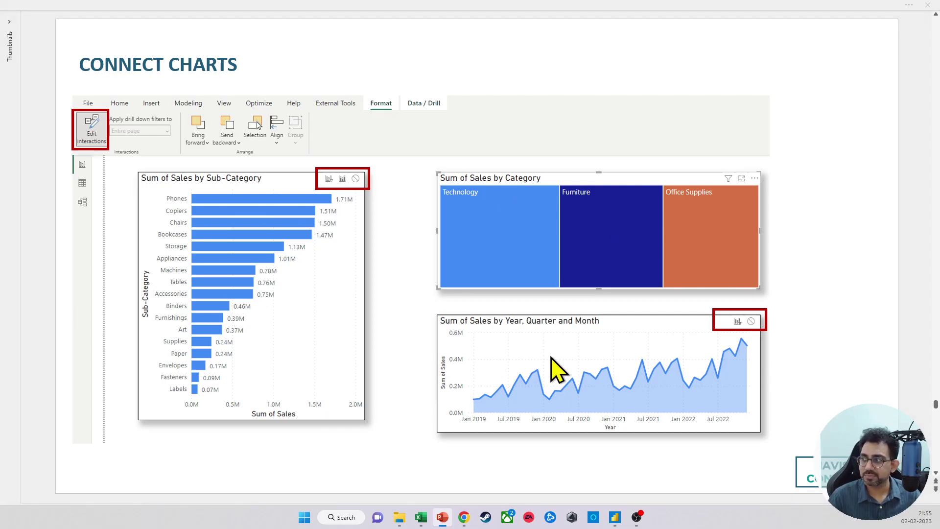
- Back in Power BI, add a new blank report page and name it CONNECT
key(alt+Tab)
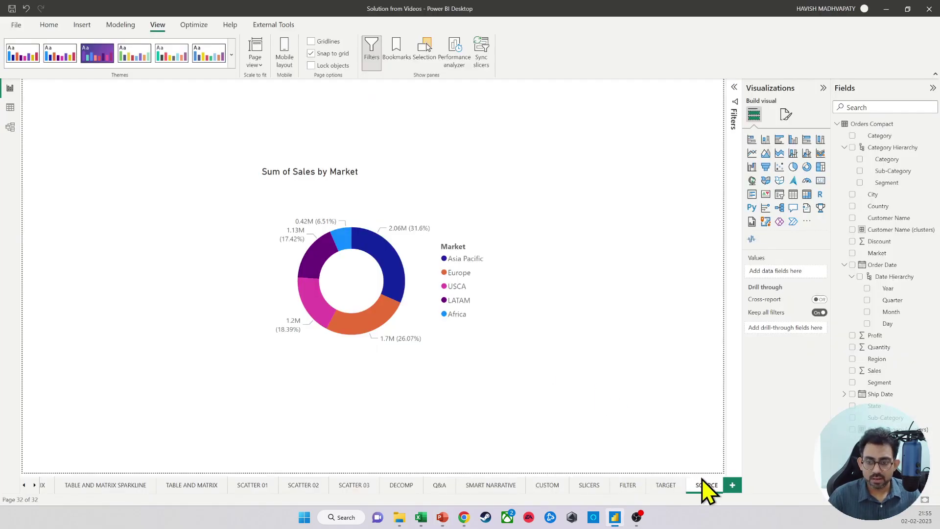
click(737, 485)
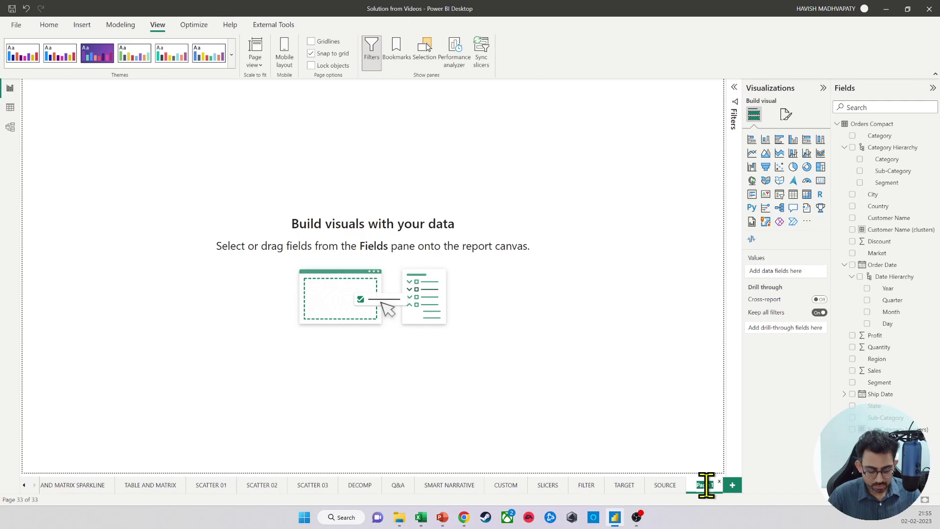
text(MAPS)
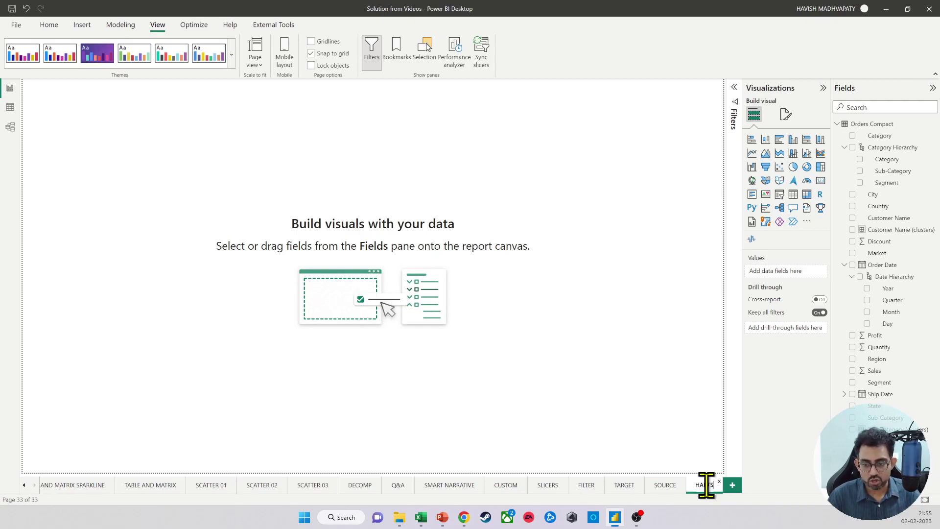
key(Return)
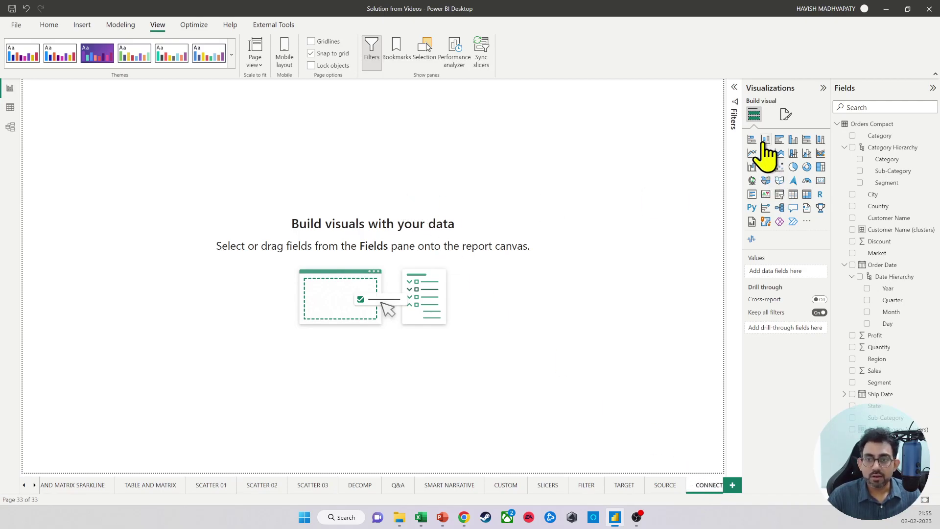
- Insert a Sum of Sales by Sub-Category bar chart and enlarge it to list every sub-category
click(751, 140)
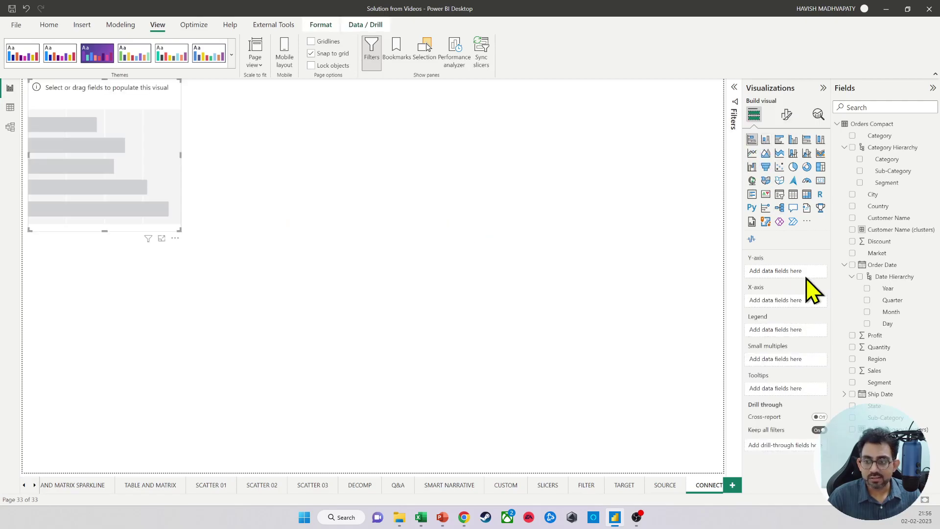
click(853, 418)
click(852, 371)
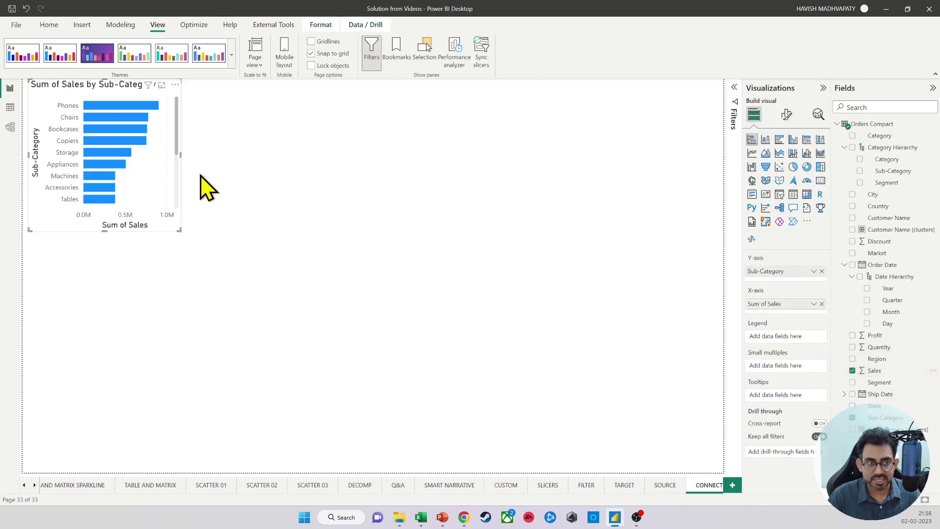
drag(195, 252, 245, 345)
- Give the bar chart a drop shadow, reposition it, and paste a copy of it
click(786, 114)
click(786, 158)
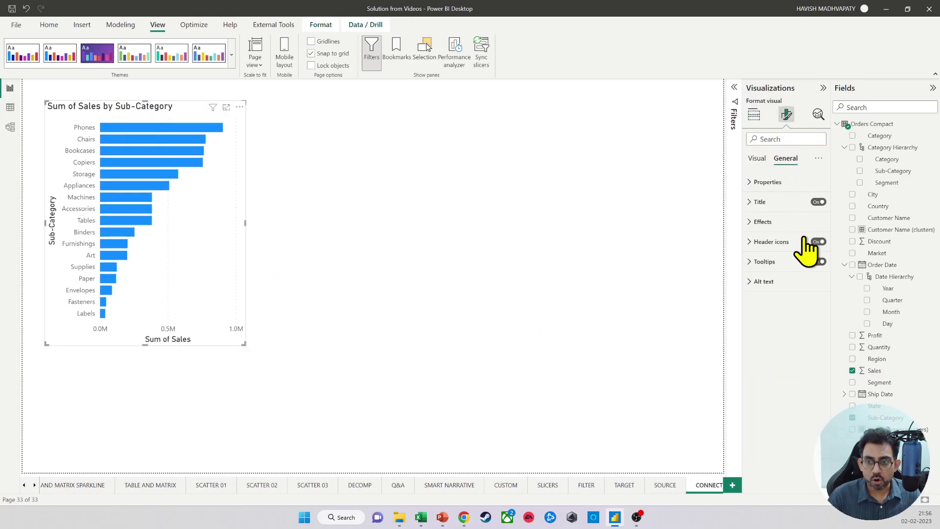
click(782, 222)
click(813, 345)
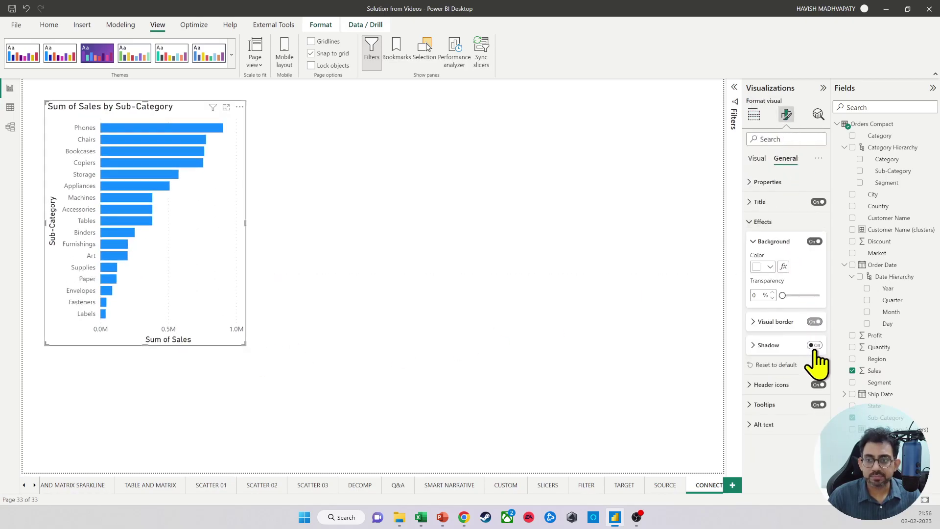
drag(204, 248, 436, 242)
key(ctrl+c)
key(ctrl+v)
- Resize the copy and change it into a Sum of Sales by Category treemap
drag(478, 358, 640, 222)
click(754, 115)
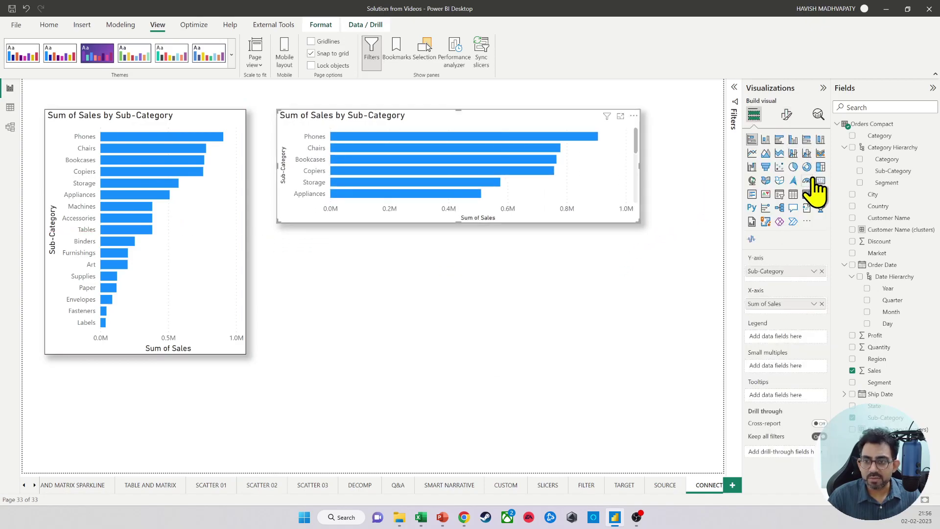
click(820, 167)
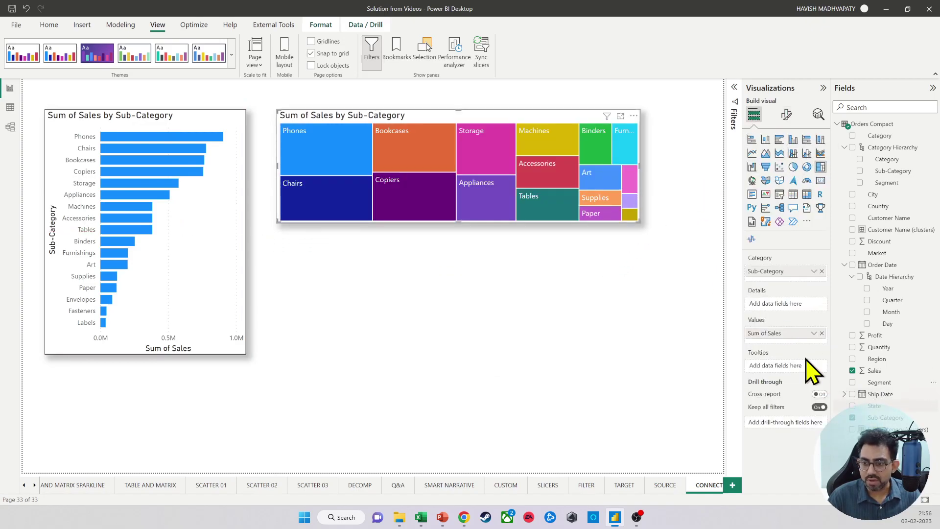
click(821, 271)
drag(879, 136, 779, 274)
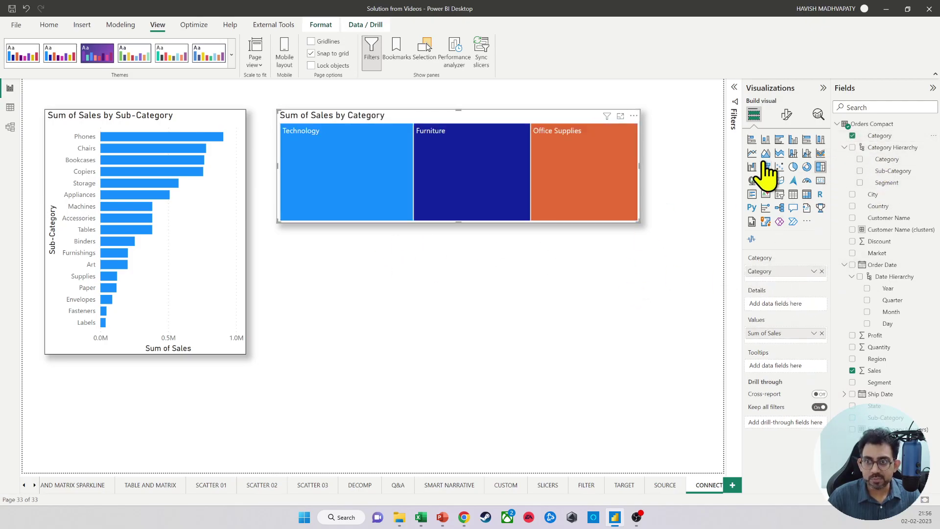
- Duplicate the treemap and move the copy below the original
key(ctrl+c)
key(ctrl+v)
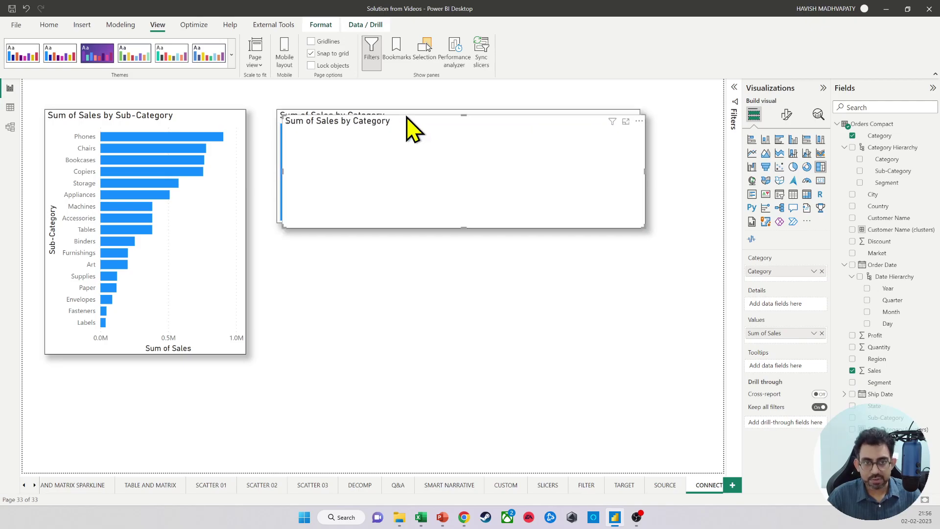
drag(406, 116, 405, 244)
- Change the lower copy to a line chart of Sales over Order Date, drilled up to month level
click(752, 154)
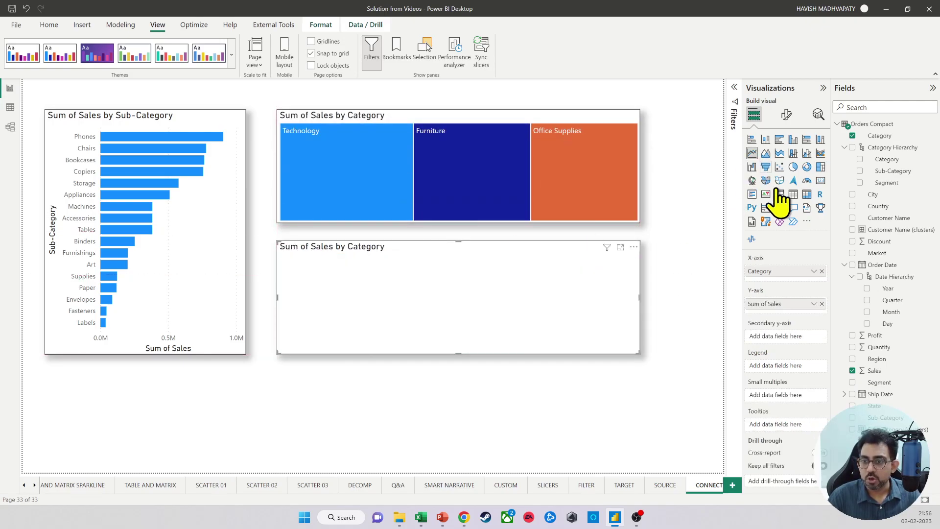
click(821, 271)
drag(871, 264, 798, 272)
click(550, 249)
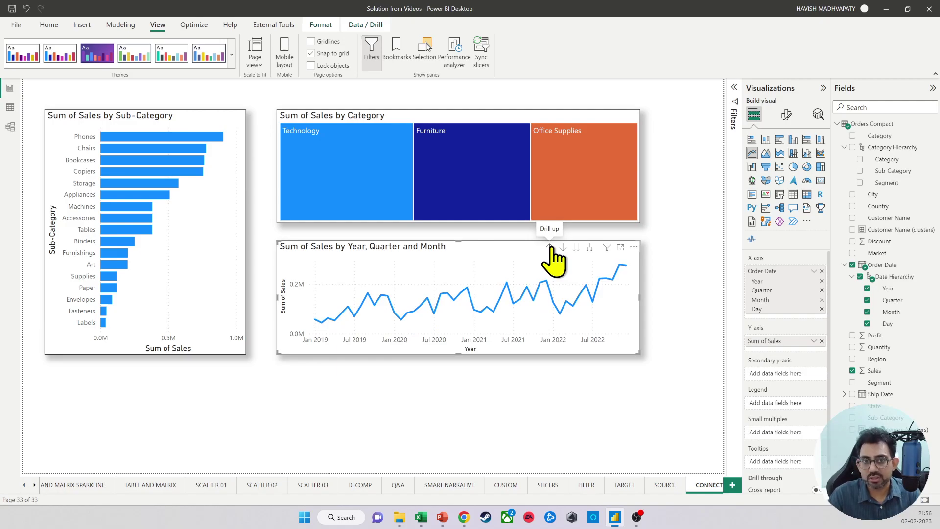
- Select the Furniture, Office Supplies and Technology treemap tiles in turn, ending on Technology
click(451, 179)
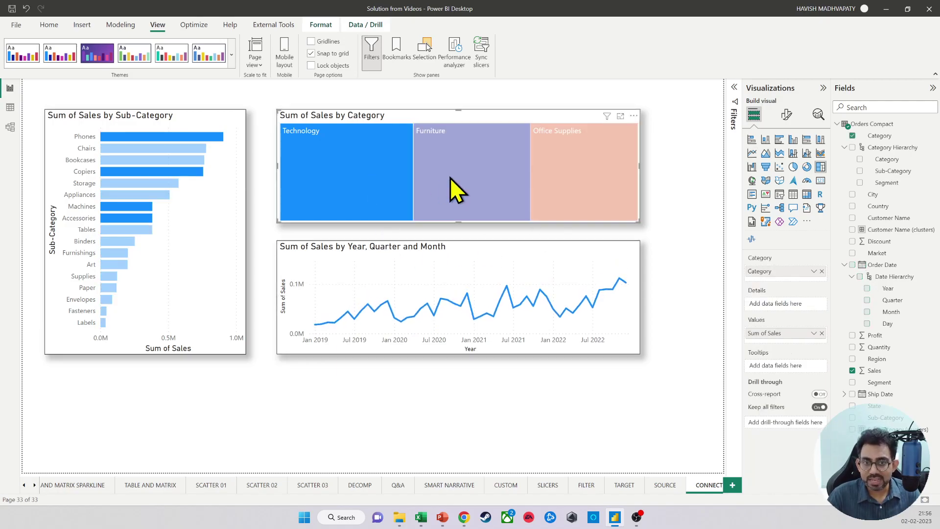
click(562, 171)
click(565, 171)
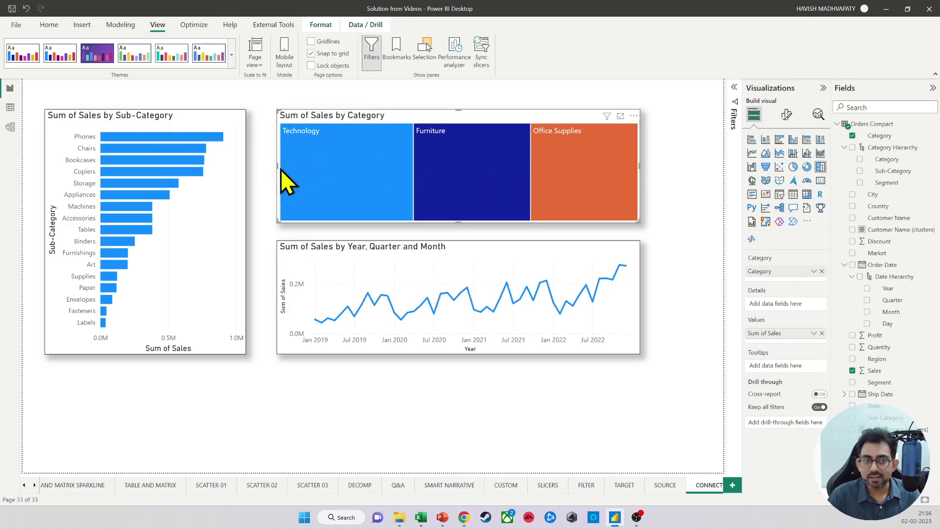
click(333, 164)
click(500, 168)
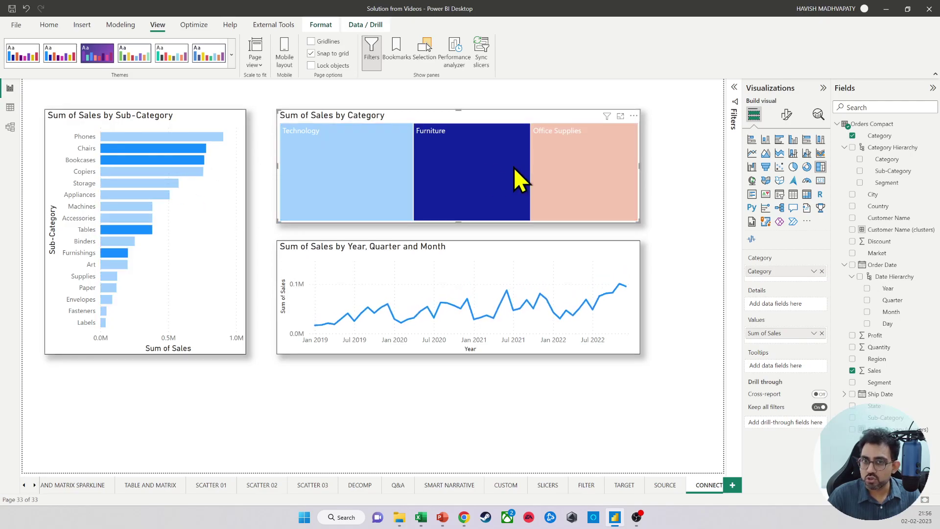
click(553, 165)
click(298, 163)
click(306, 160)
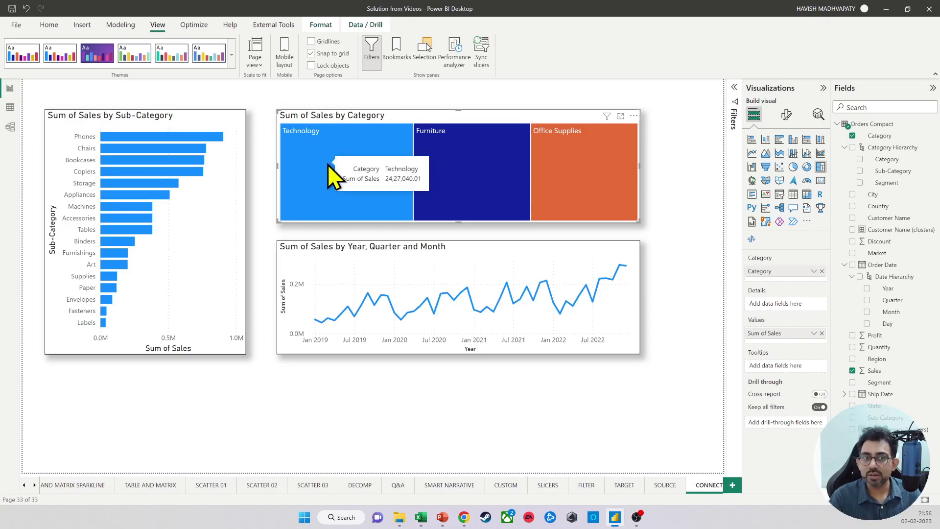
click(327, 164)
mouse_move(194, 140)
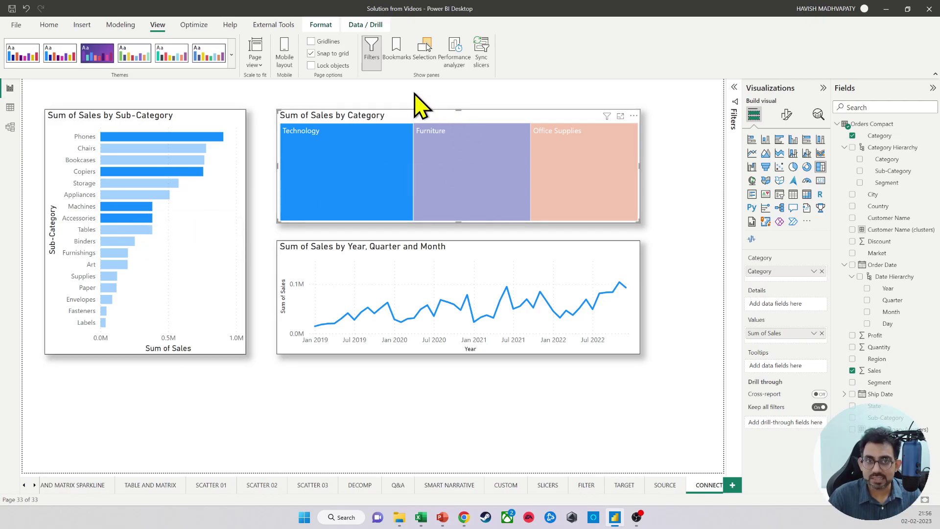
- Switch on Edit interactions from the Format tab and select the Category treemap as the source
click(321, 25)
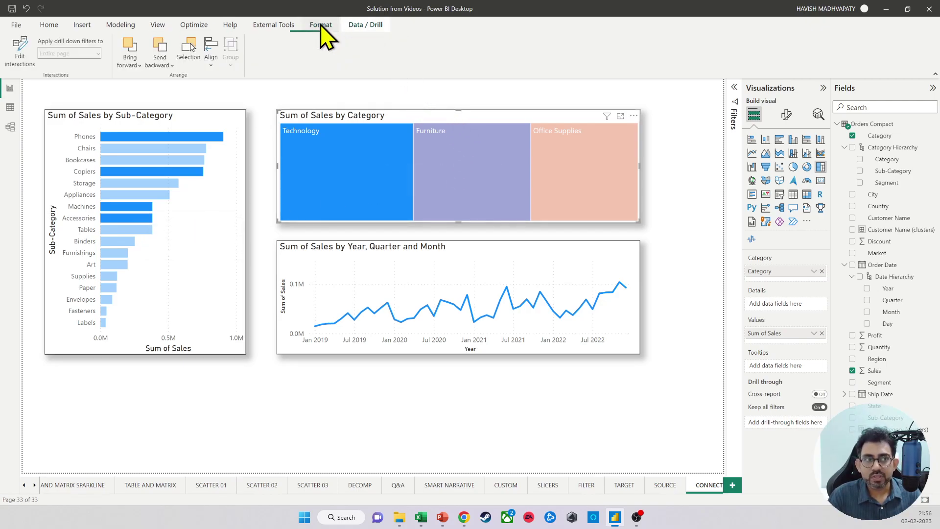
click(19, 54)
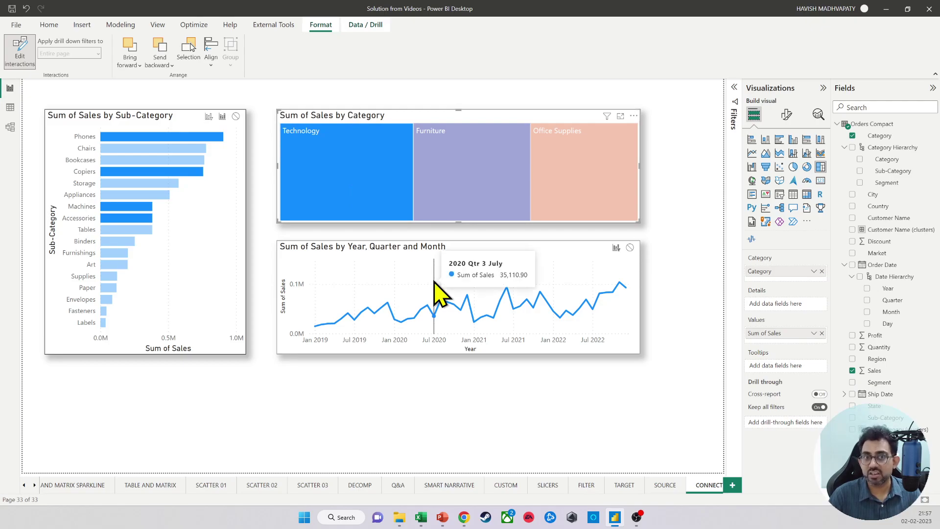
click(210, 250)
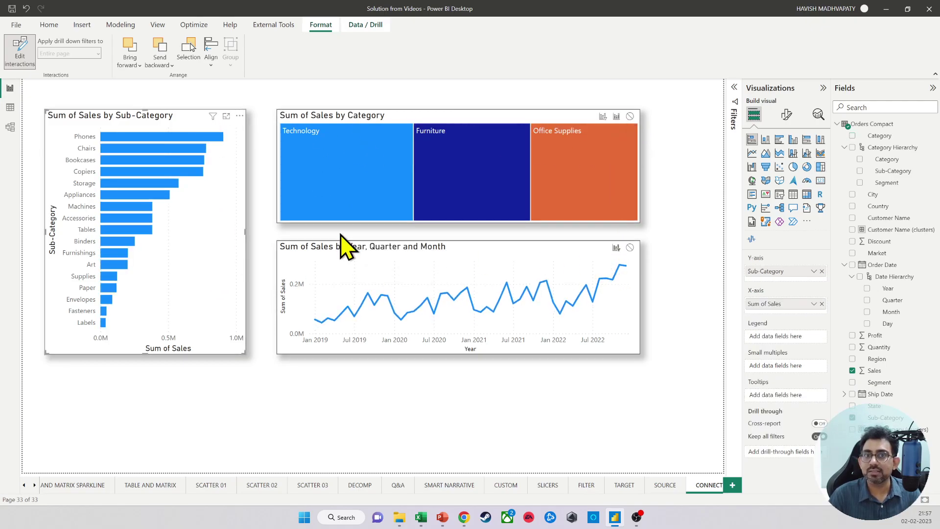
click(394, 115)
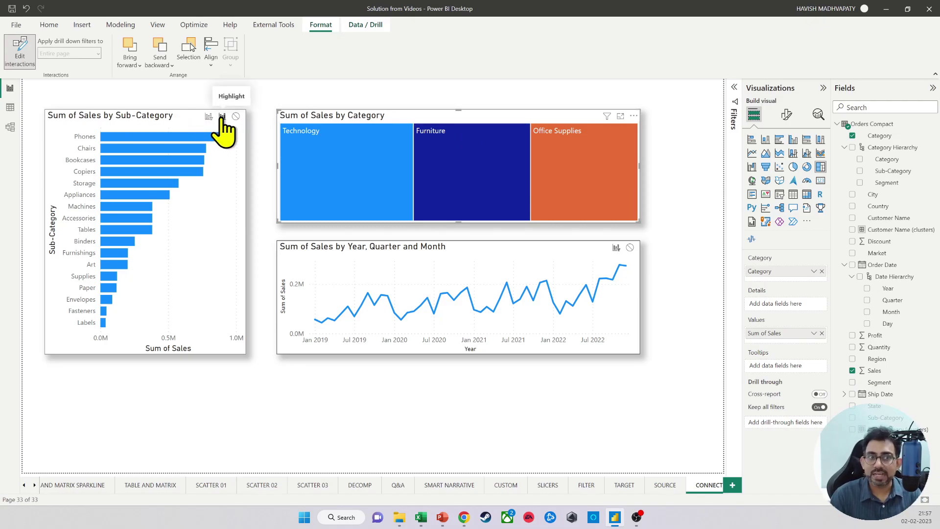
- Set the Sub-Category bar chart to Filter on treemap selections
click(348, 194)
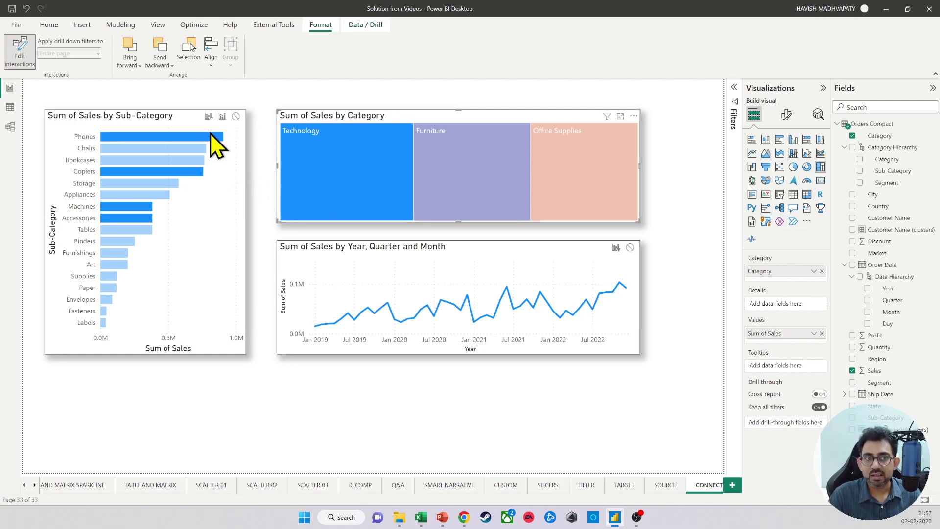
click(208, 117)
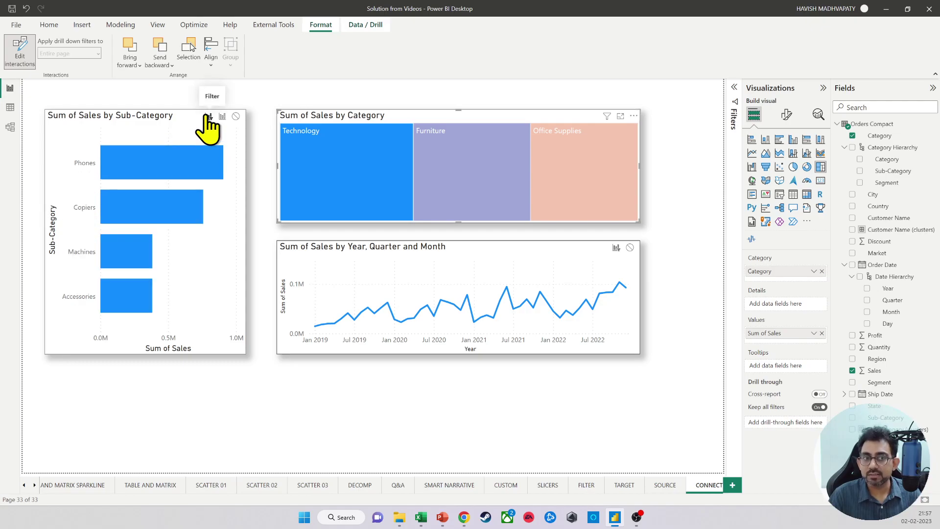
click(374, 193)
- Test the filtering with the Furniture, Office Supplies and Technology tiles, then clear the selection
click(449, 191)
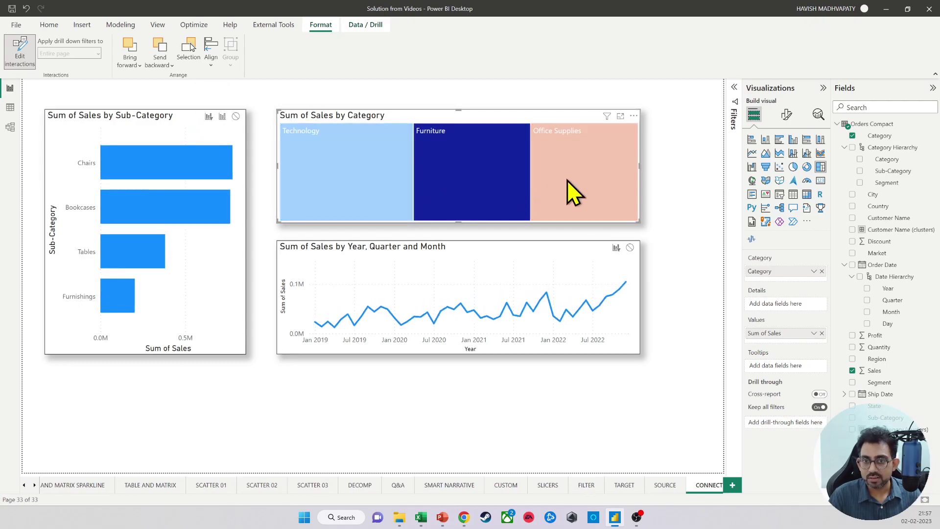
click(567, 180)
click(504, 175)
click(375, 180)
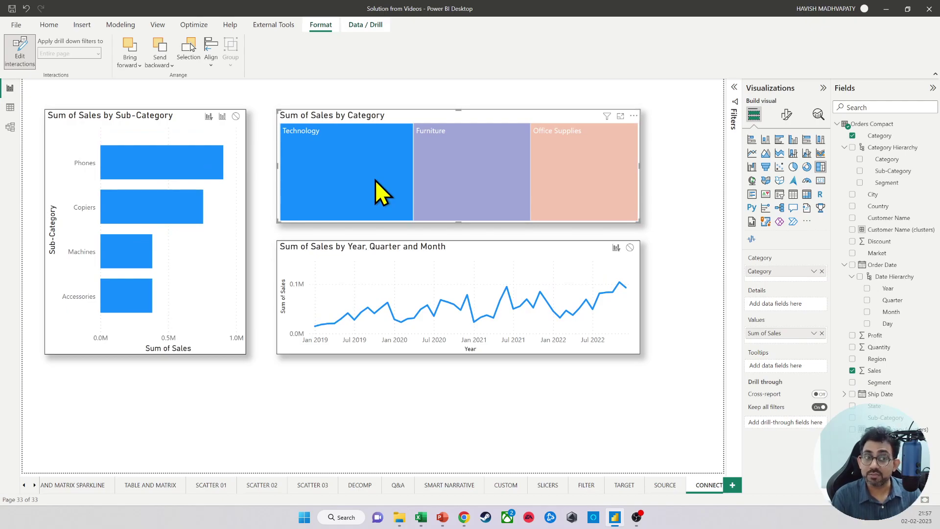
click(465, 178)
click(553, 180)
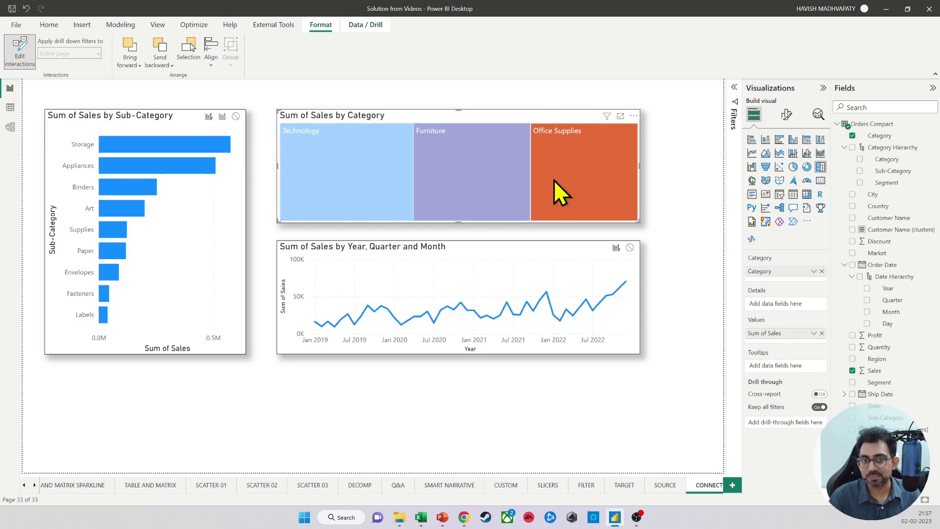
click(554, 180)
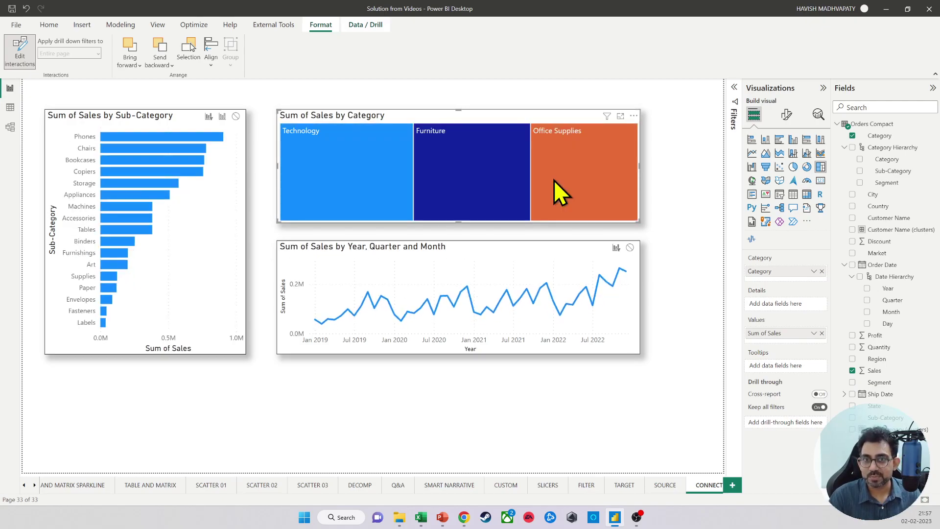
- Set the treemap-to-bar-chart interaction to None and test it with the category tiles
click(236, 116)
click(315, 157)
click(480, 191)
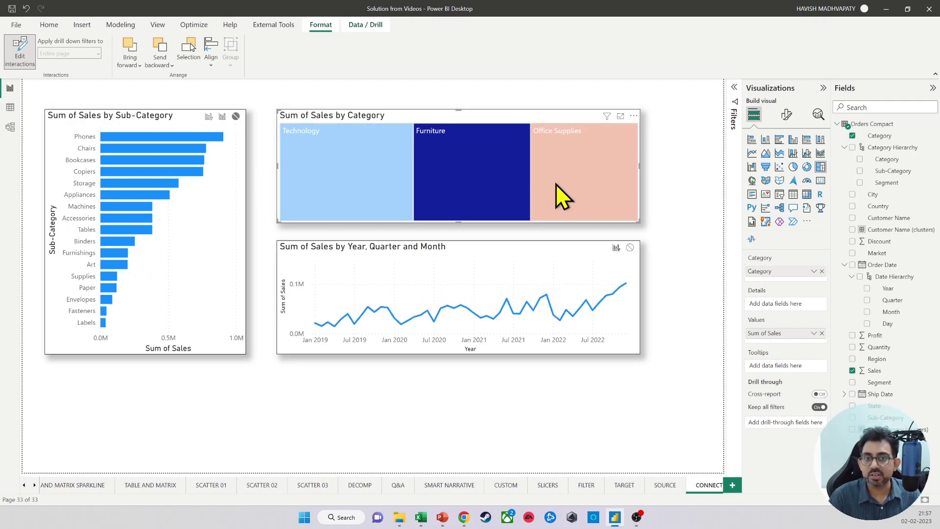
click(560, 194)
click(382, 179)
click(382, 179)
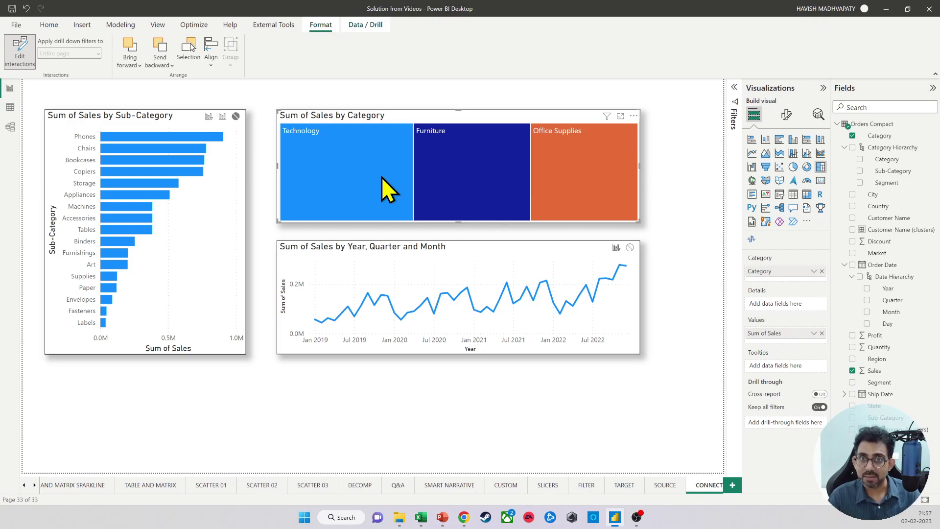
- Select the bar chart as source and test several sub-category bars, including Phones, against the treemap
click(198, 231)
click(179, 171)
click(181, 159)
click(186, 148)
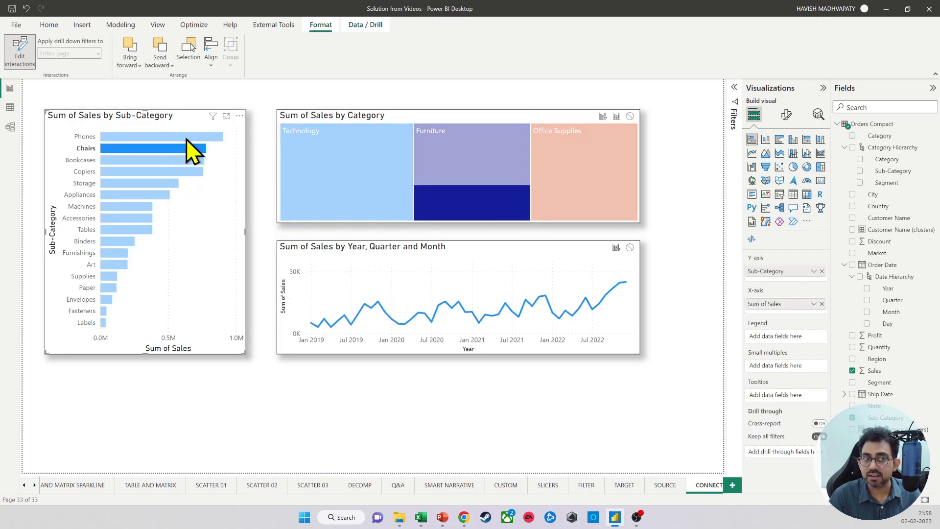
click(186, 137)
click(186, 137)
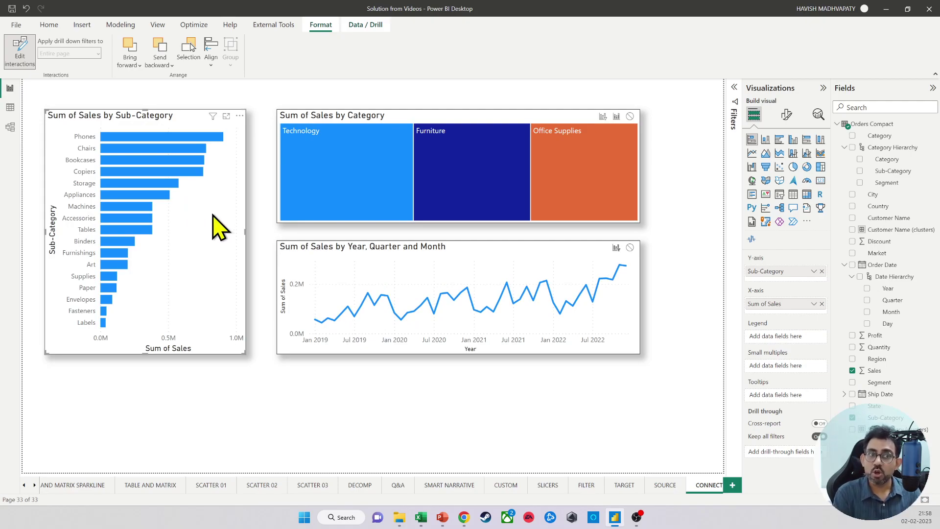
- Set the treemap to None for bar chart selections and confirm Bookcases no longer changes it
click(629, 116)
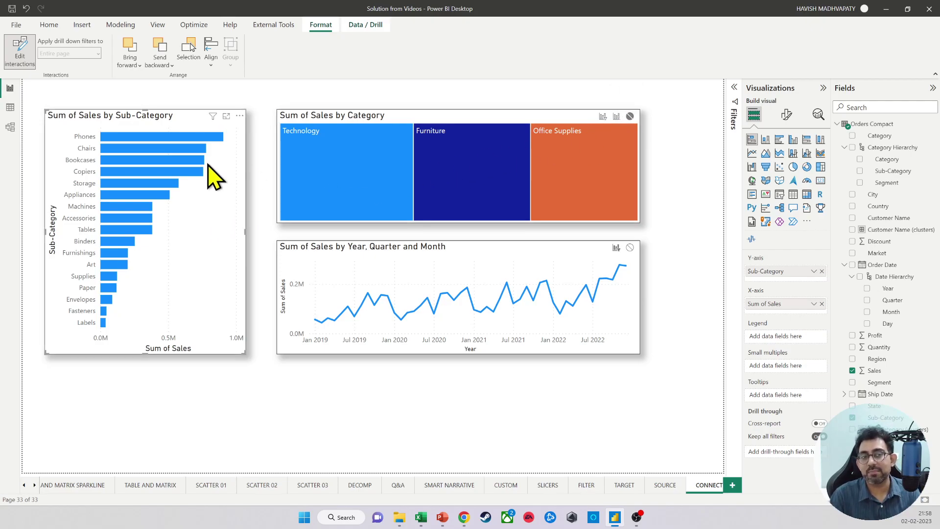
click(196, 160)
click(330, 166)
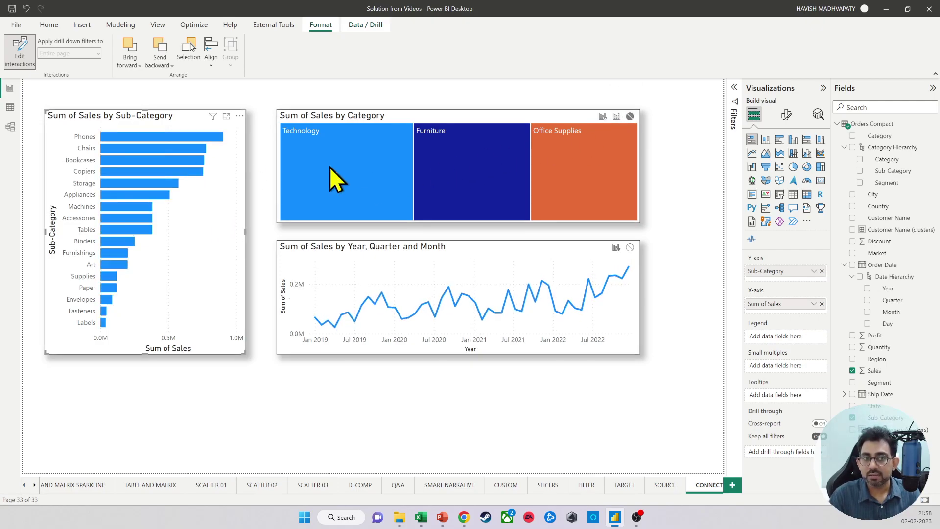
click(455, 169)
click(89, 158)
click(113, 157)
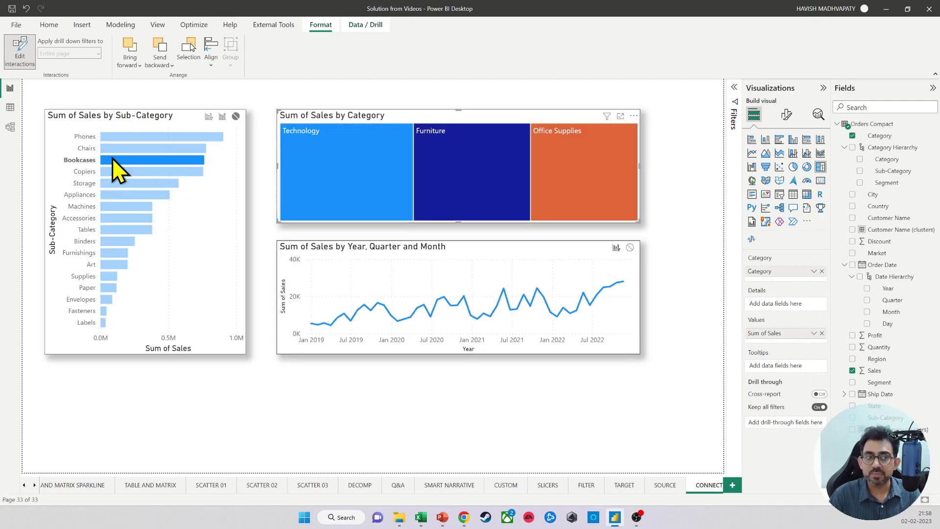
click(158, 242)
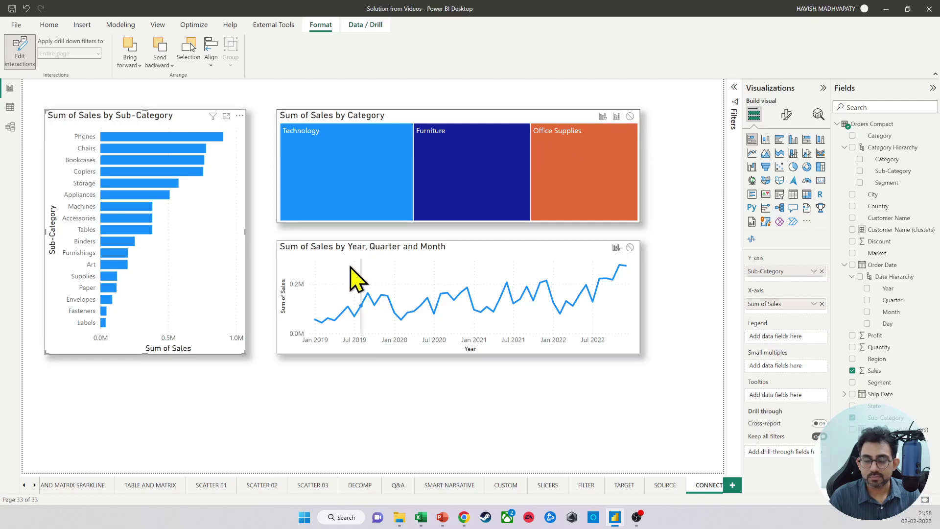
- Duplicate the connected-charts page and rename the copy CONNECT CHARTS 02
right_click(705, 490)
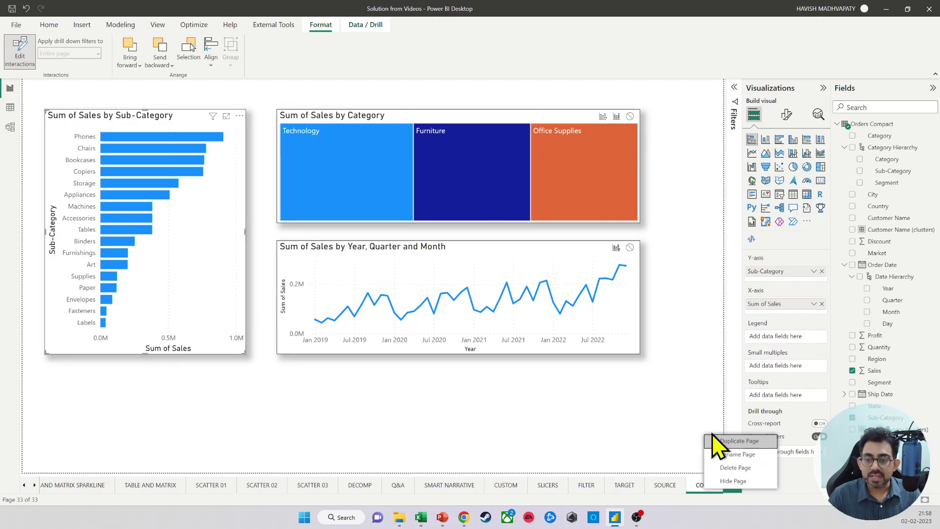
click(711, 445)
double_click(677, 489)
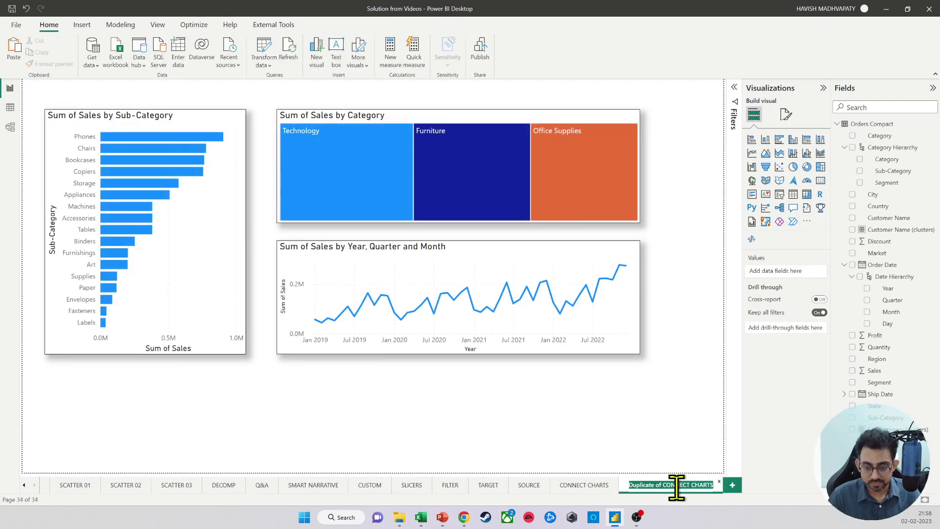
text(CONNEC)
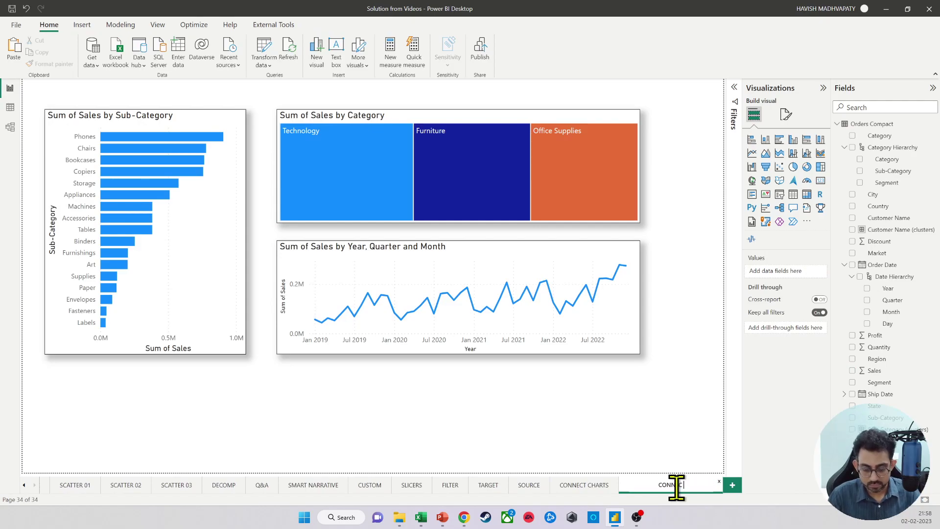
text(T CHARTS 02)
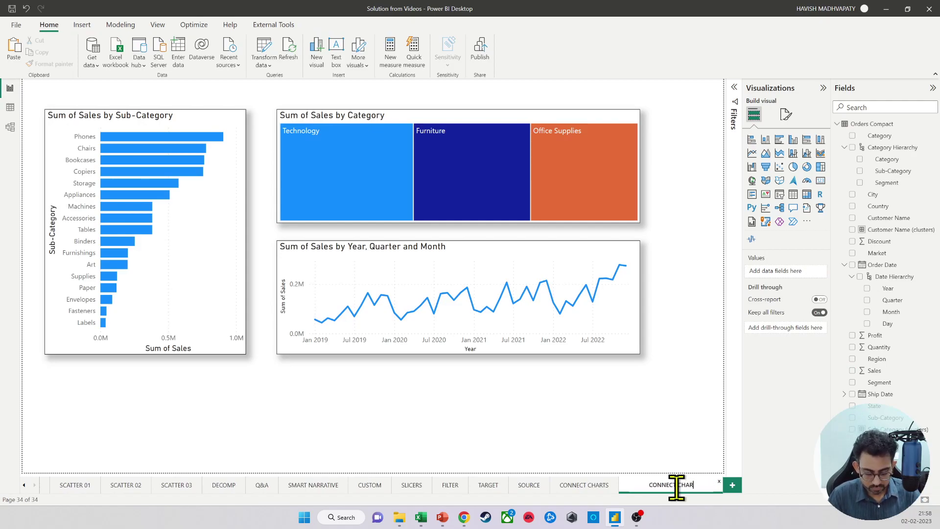
key(Return)
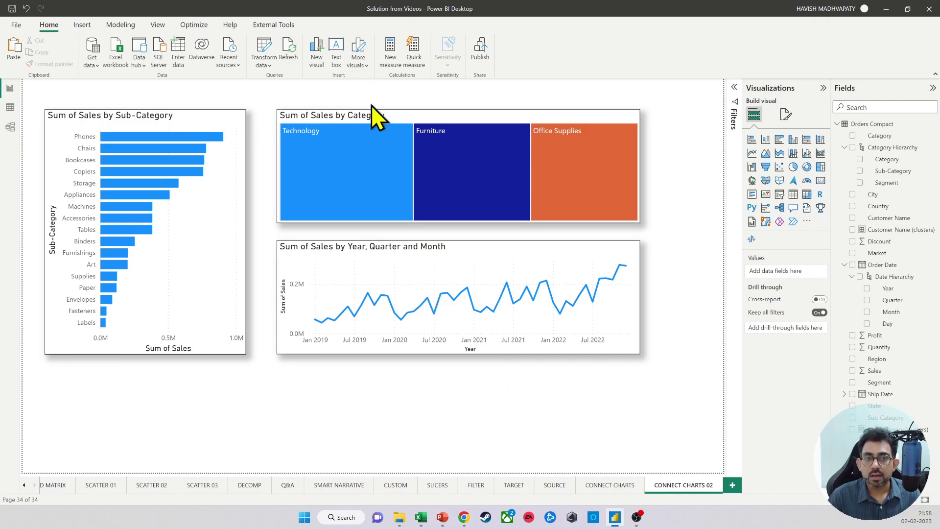
- Delete the line chart from the copied page and select the category treemap
click(389, 248)
key(Delete)
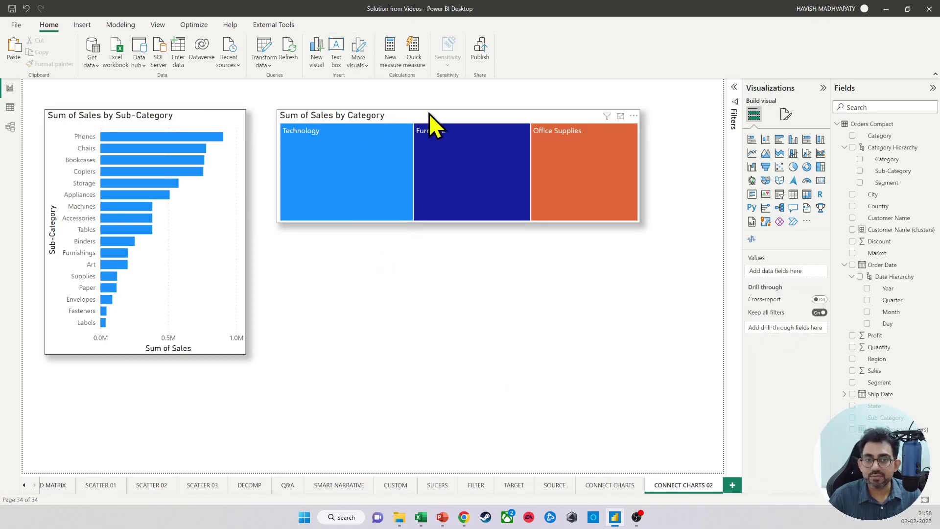
click(430, 114)
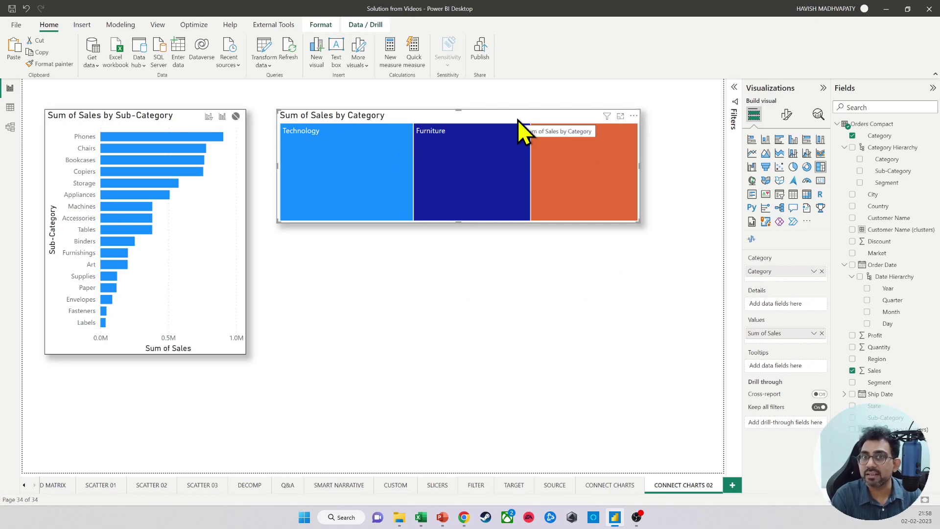
- Replace Category with Segment as the treemap's category field
mouse_move(360, 229)
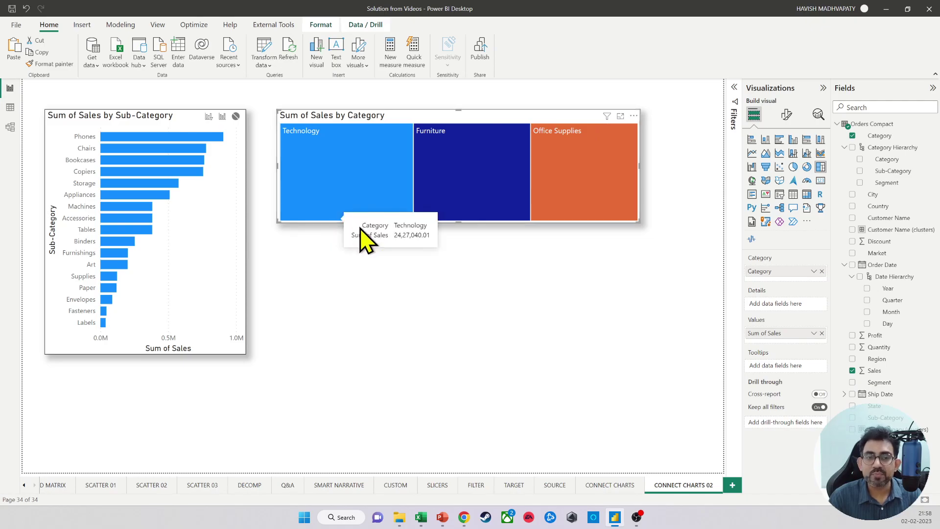
click(822, 271)
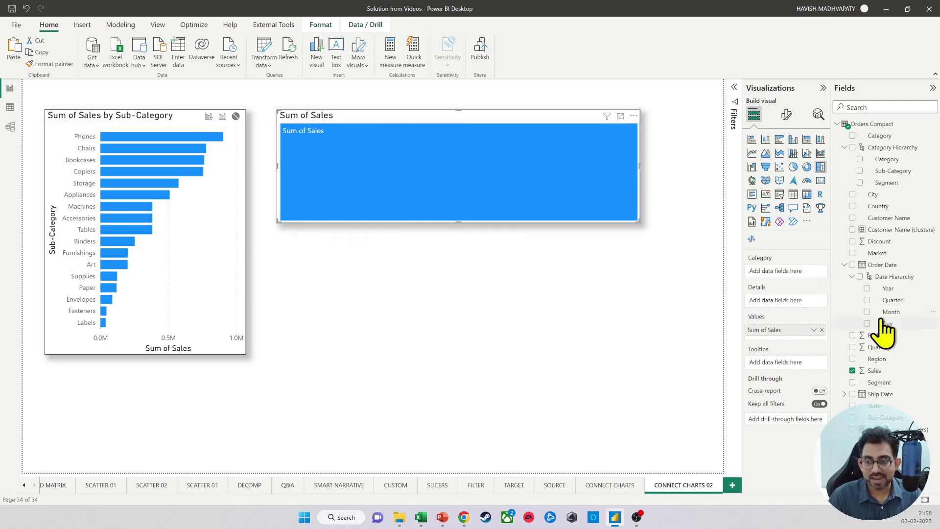
drag(881, 384, 789, 272)
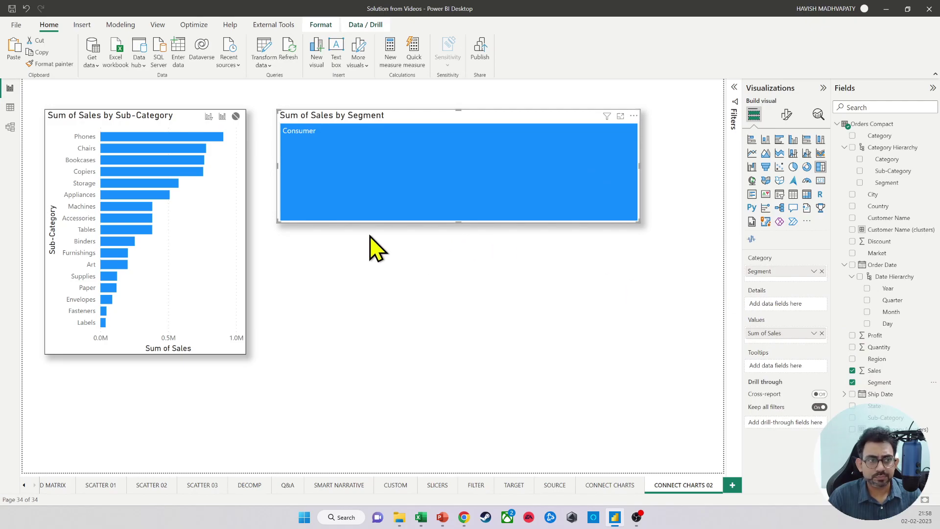
- Remove the Consumer-only Segment filter from the report's Filters pane
click(734, 95)
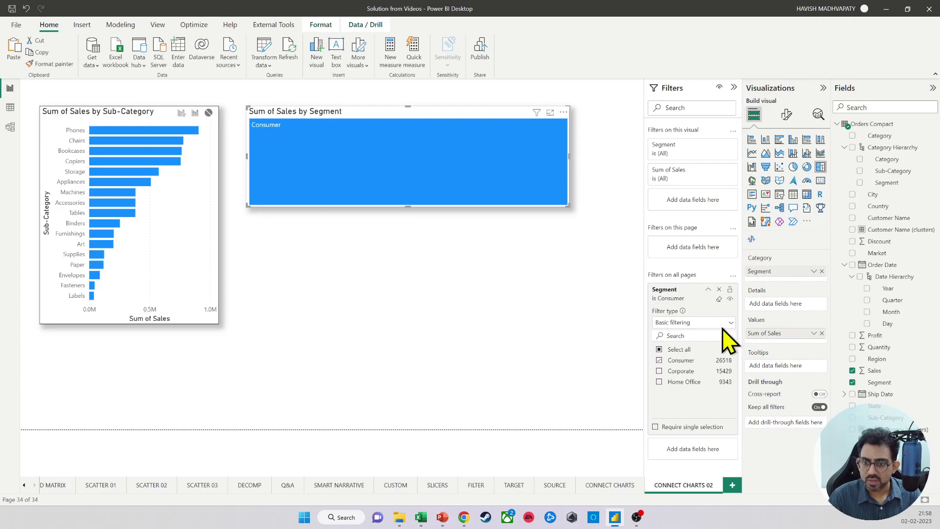
click(719, 290)
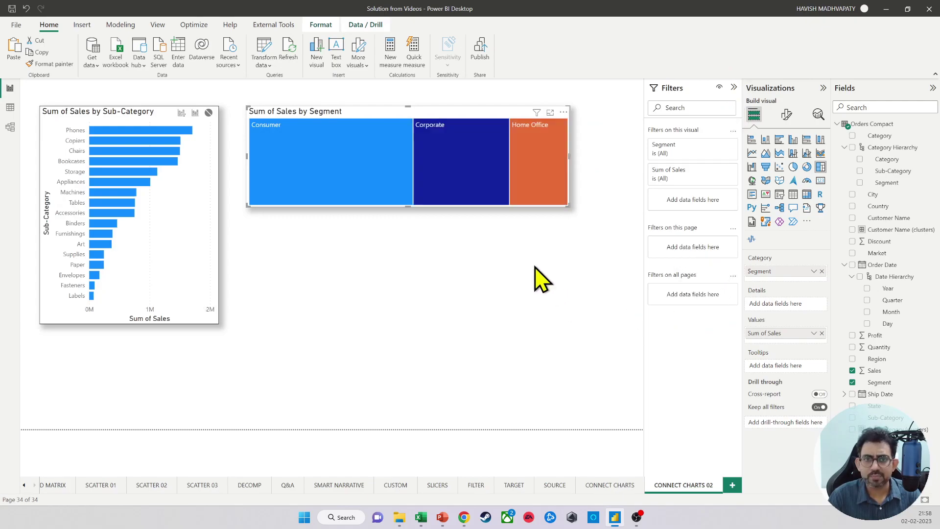
click(734, 87)
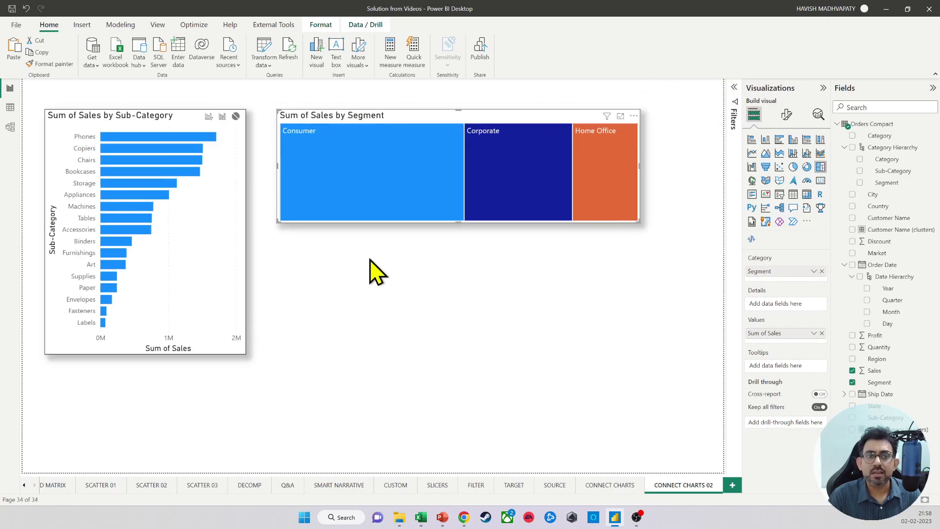
- With the Segment treemap selected, set its interaction on the sub-category bar chart to Highlight
click(519, 183)
click(433, 183)
click(500, 183)
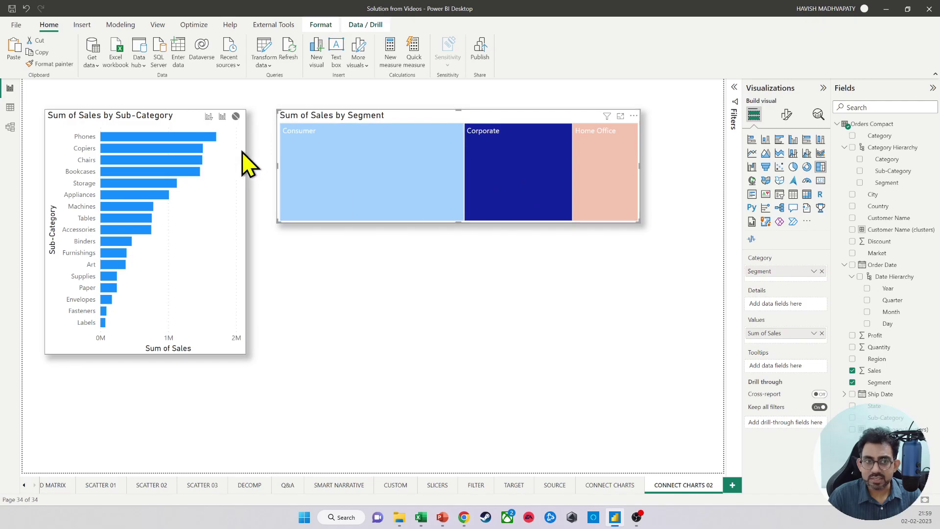
click(222, 116)
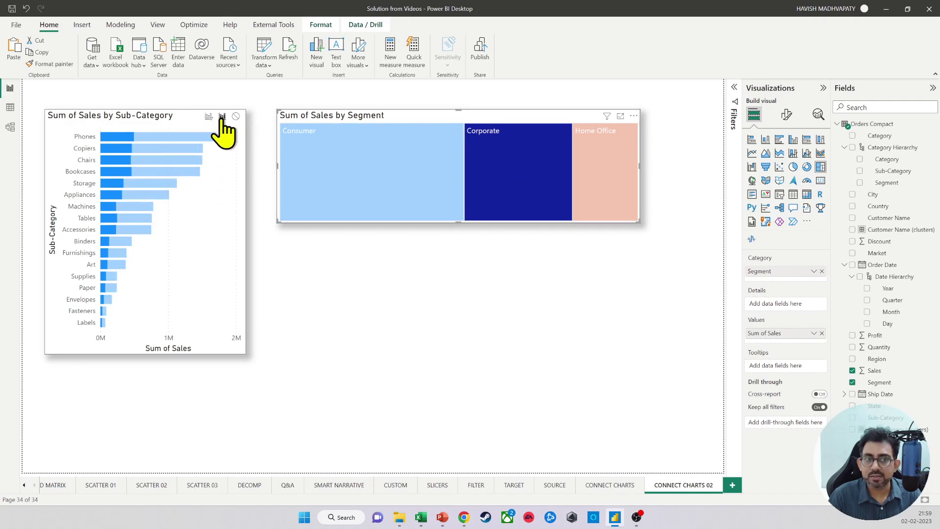
- Test the highlighting by selecting Consumer, Phones and Corporate, then clear the treemap selection
click(411, 168)
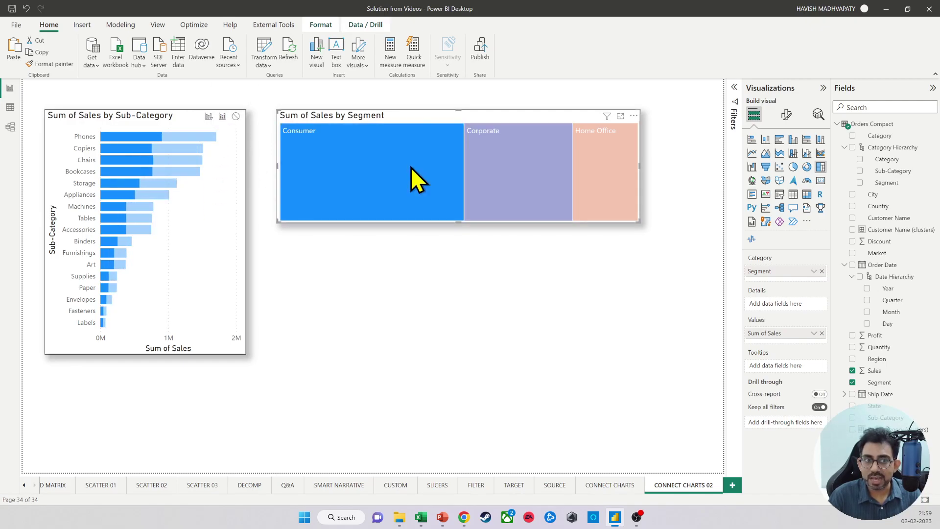
click(406, 193)
click(405, 194)
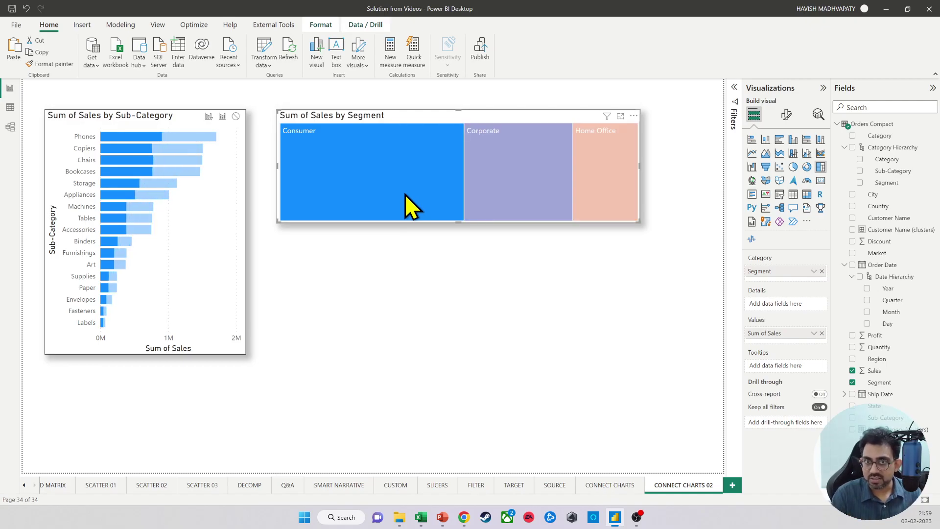
click(207, 136)
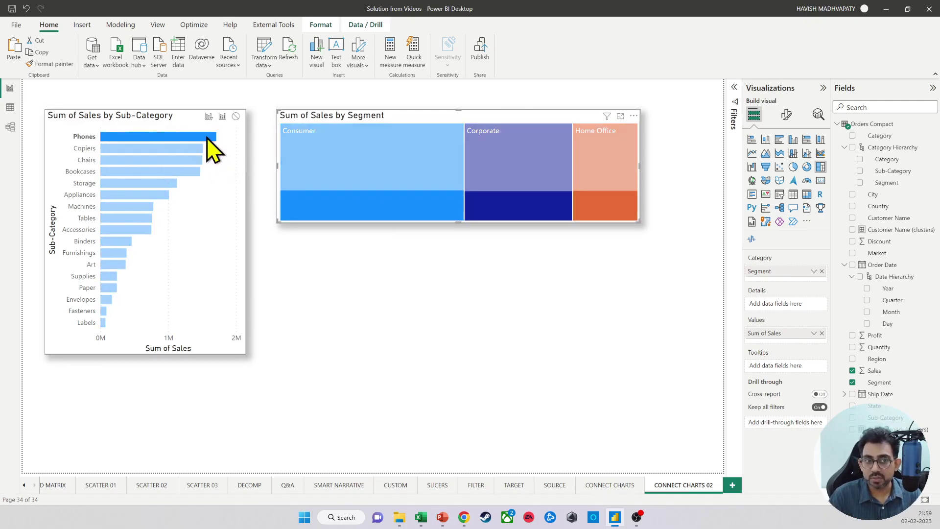
click(365, 184)
click(364, 194)
click(287, 172)
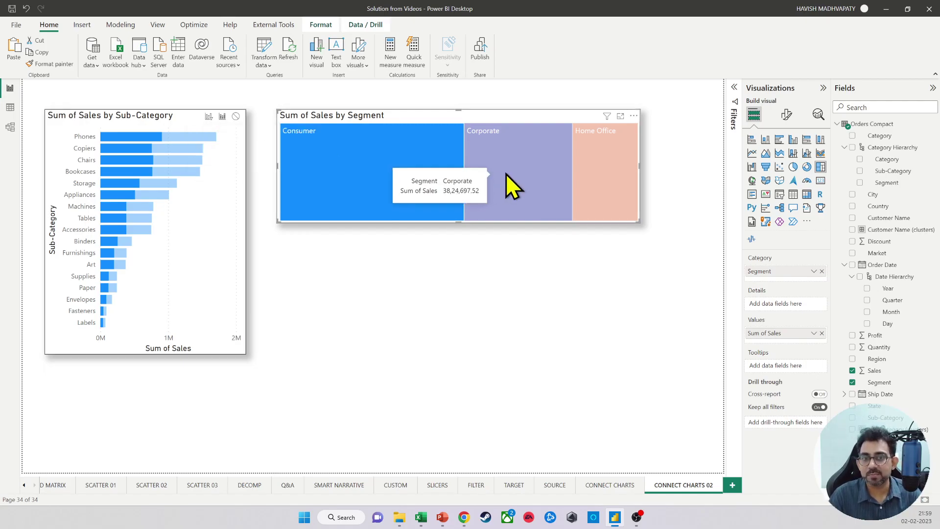
click(529, 182)
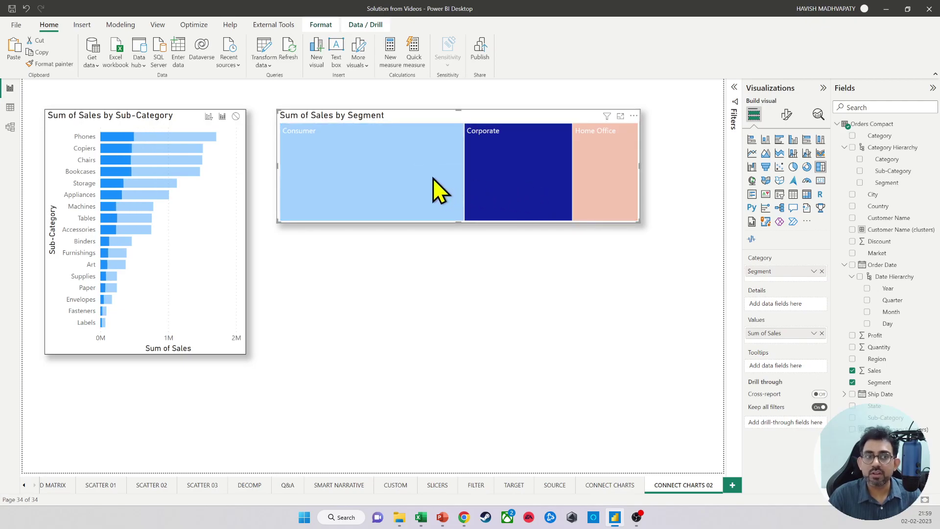
click(432, 179)
click(433, 178)
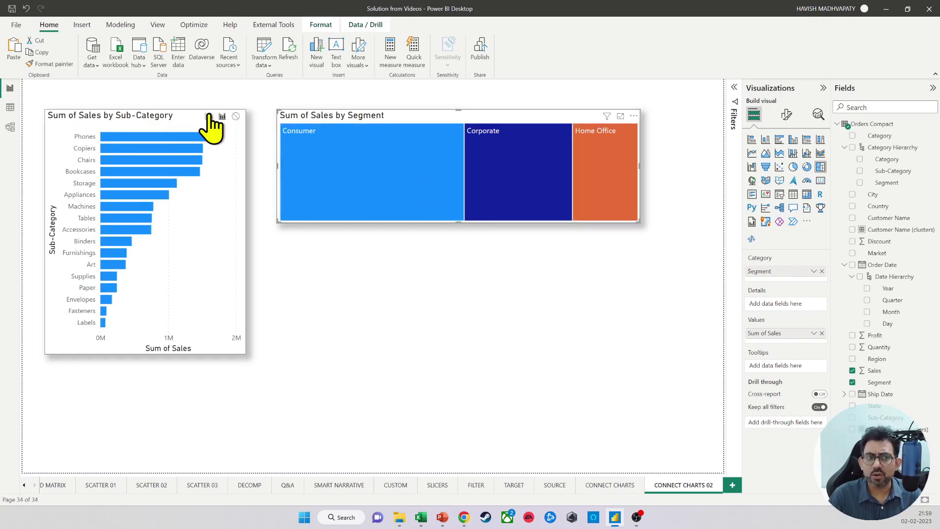
- Make the treemap filter the bar chart, testing with Corporate and Home Office
click(350, 180)
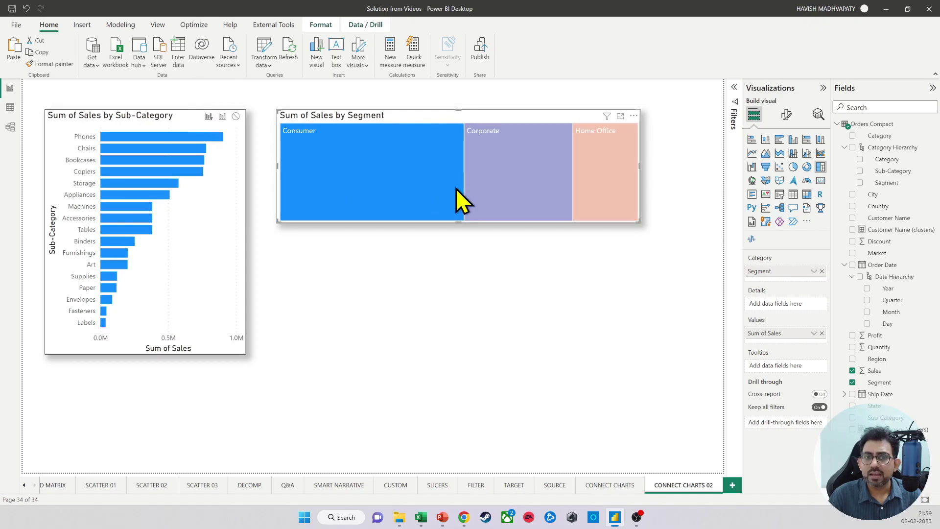
click(563, 186)
click(600, 181)
click(519, 171)
- Switch the bar chart back to Highlight and show Consumer's highlighted share
click(396, 164)
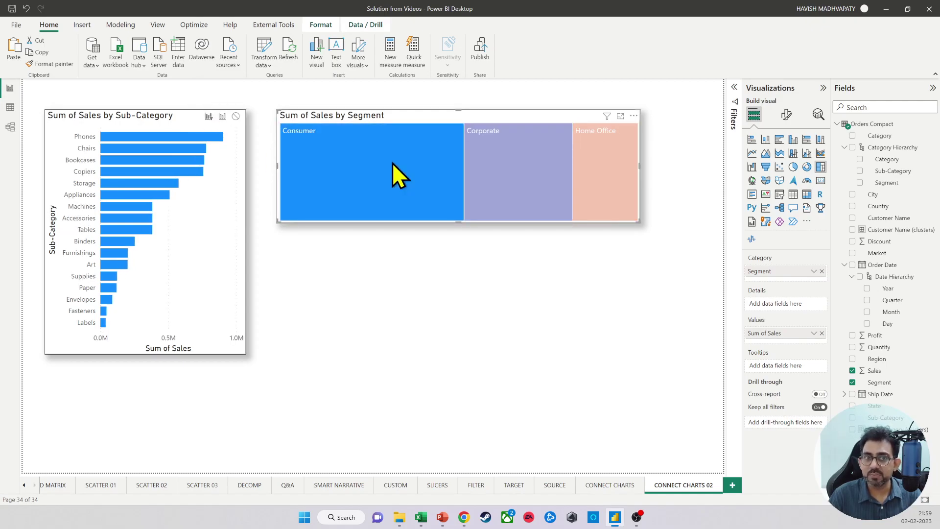
click(222, 116)
mouse_move(317, 156)
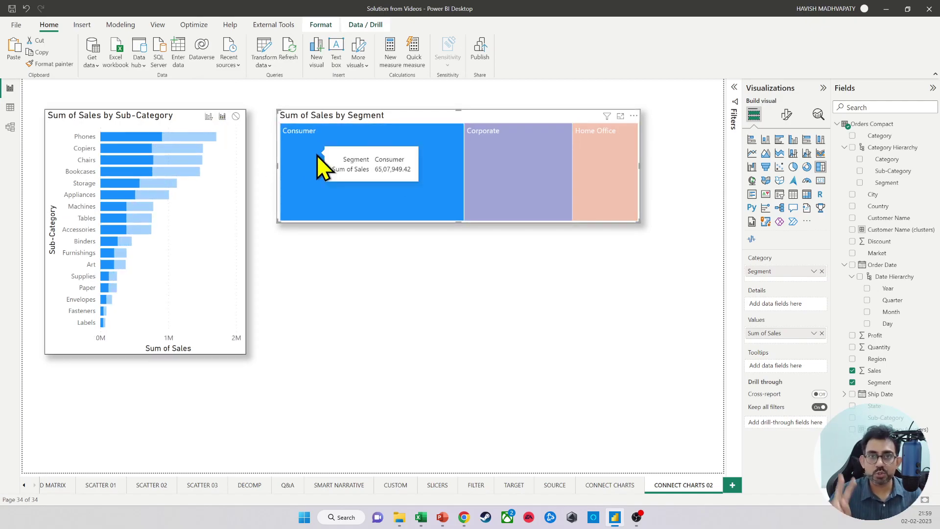